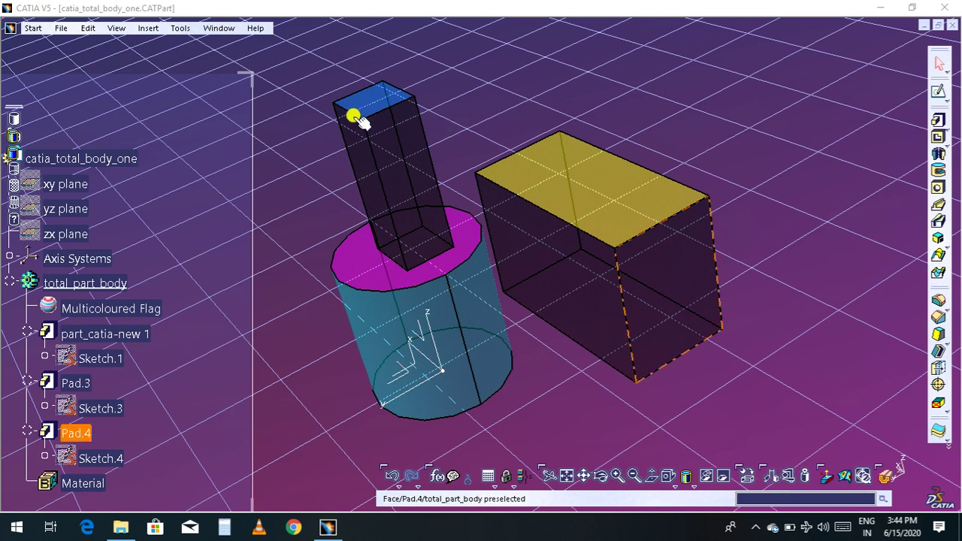
click(149, 28)
mouse_move(180, 29)
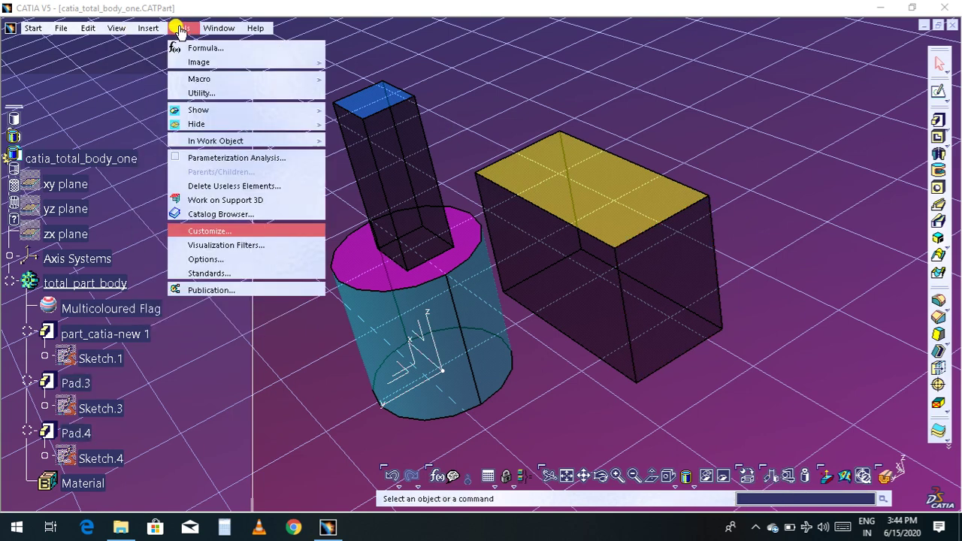
click(833, 176)
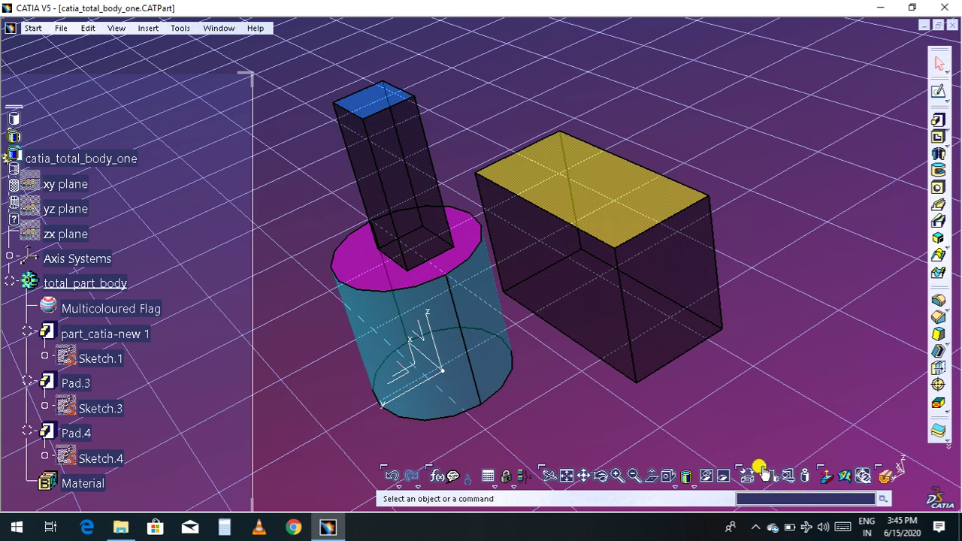
Step: Move the Measure toolbar onto its own row above the other horizontal tools, leaving no measurement command active
drag(761, 468, 774, 408)
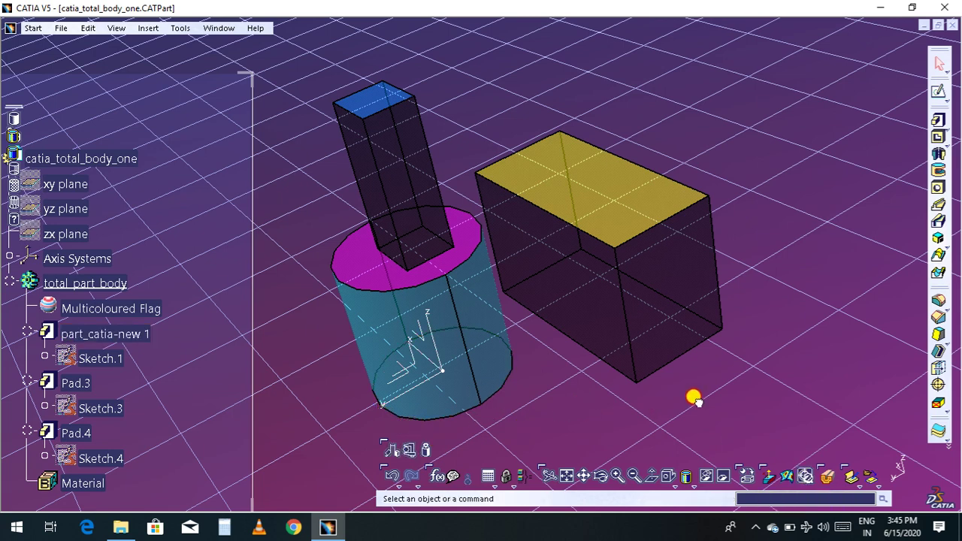
click(409, 450)
key(Escape)
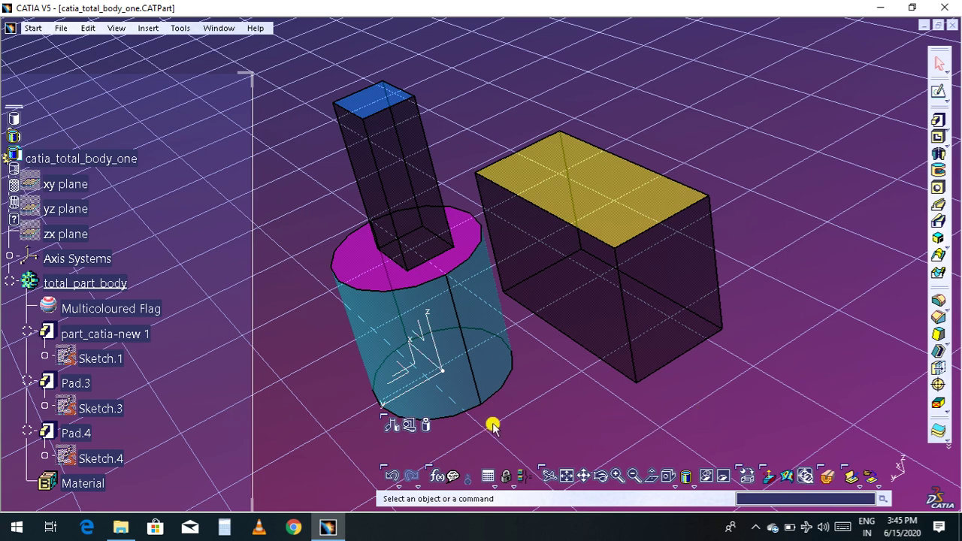
click(370, 412)
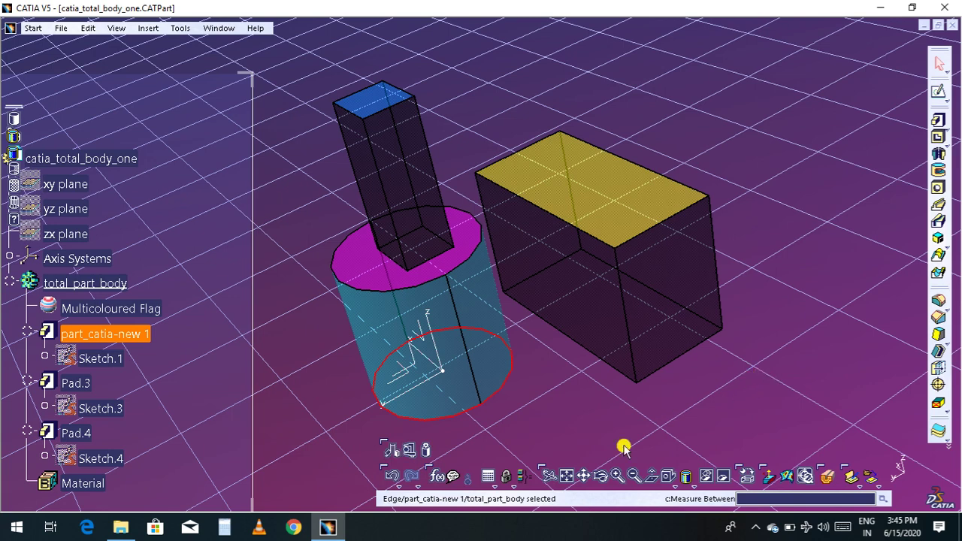
click(597, 442)
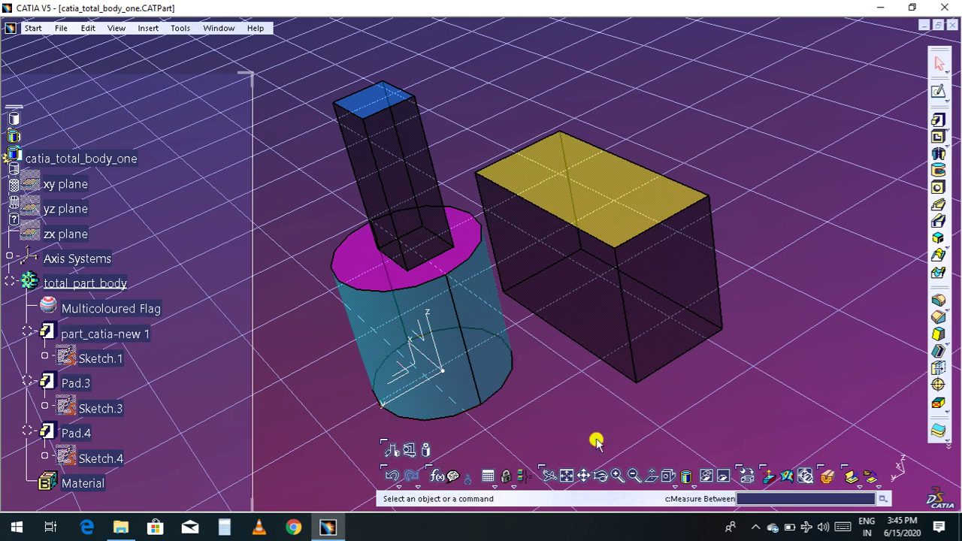
Step: Start Measure Between and review the modes available for the first selection
click(391, 451)
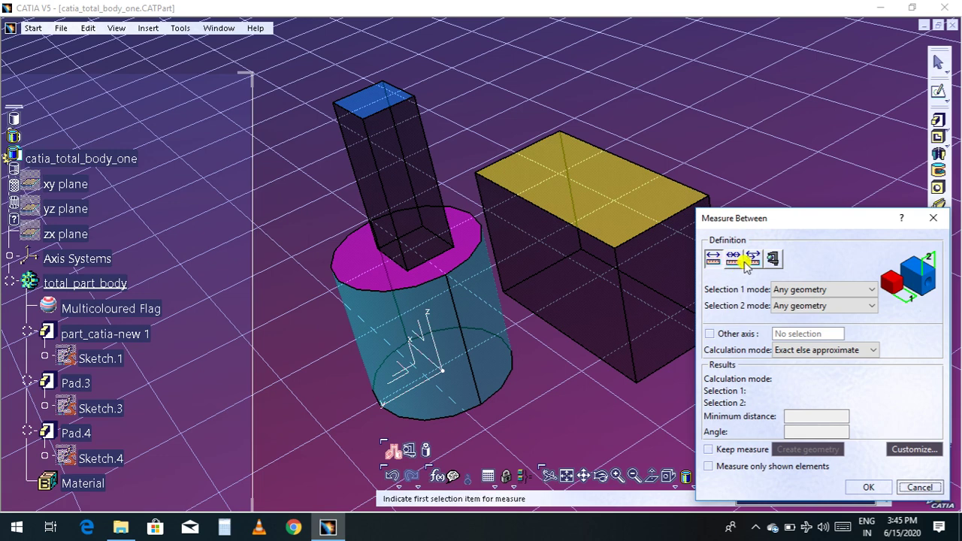
click(807, 286)
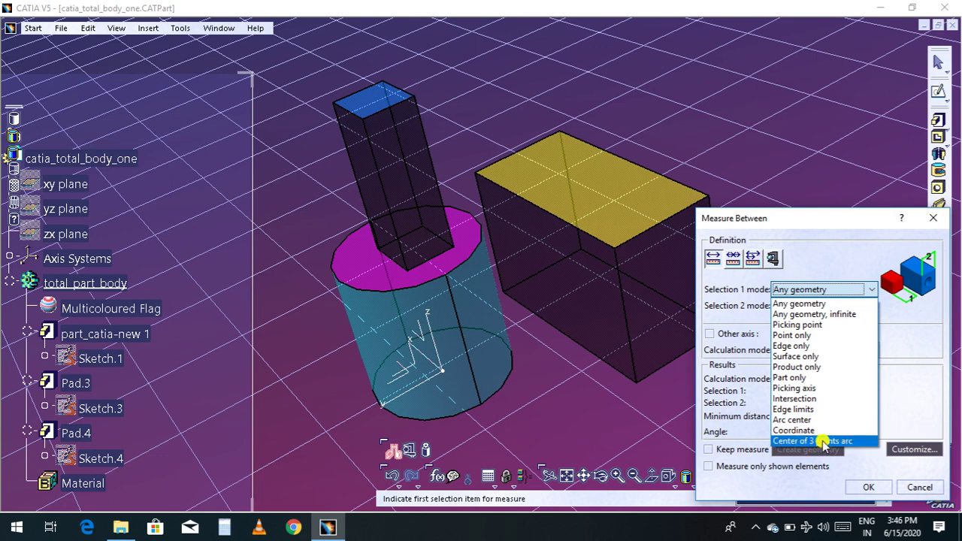
click(835, 247)
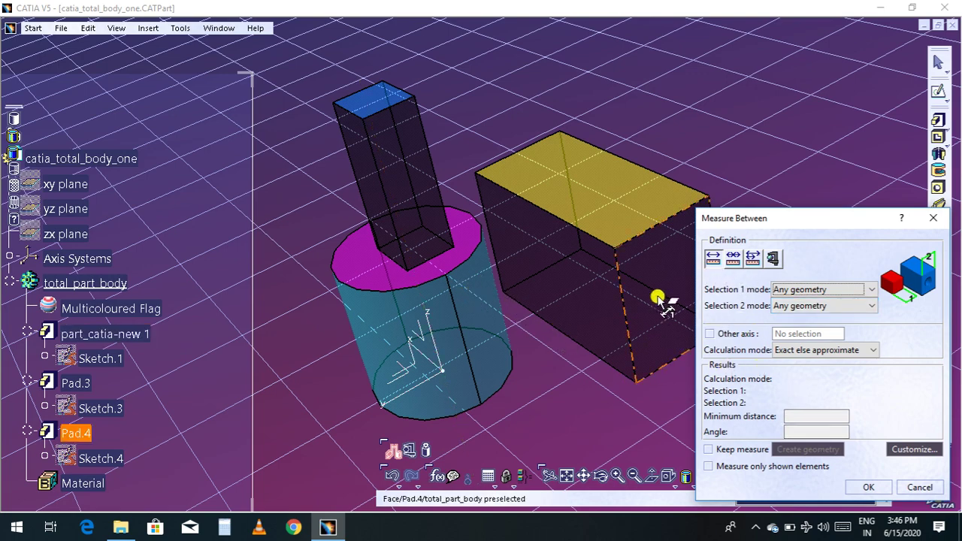
middle_drag(660, 297, 471, 319)
scroll(481, 301, up, 2)
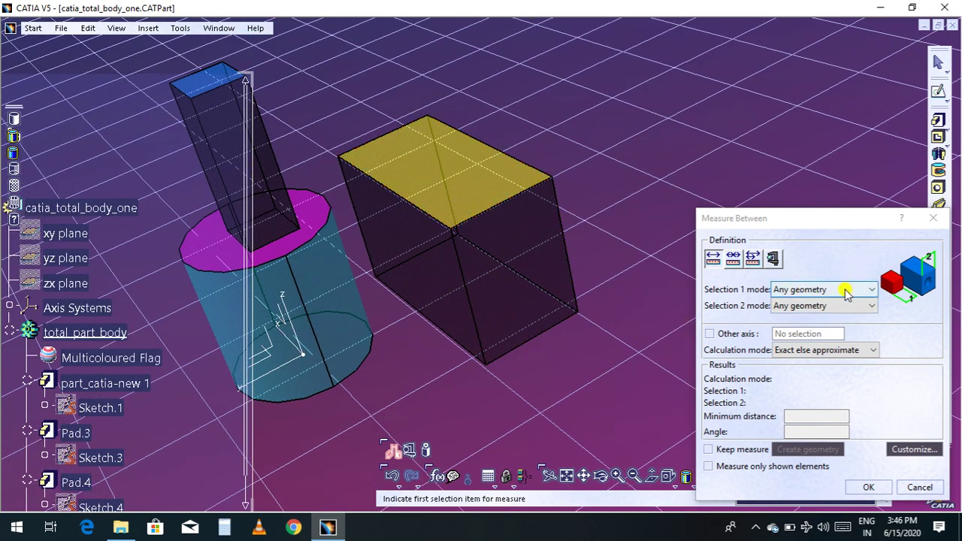
click(847, 291)
click(847, 292)
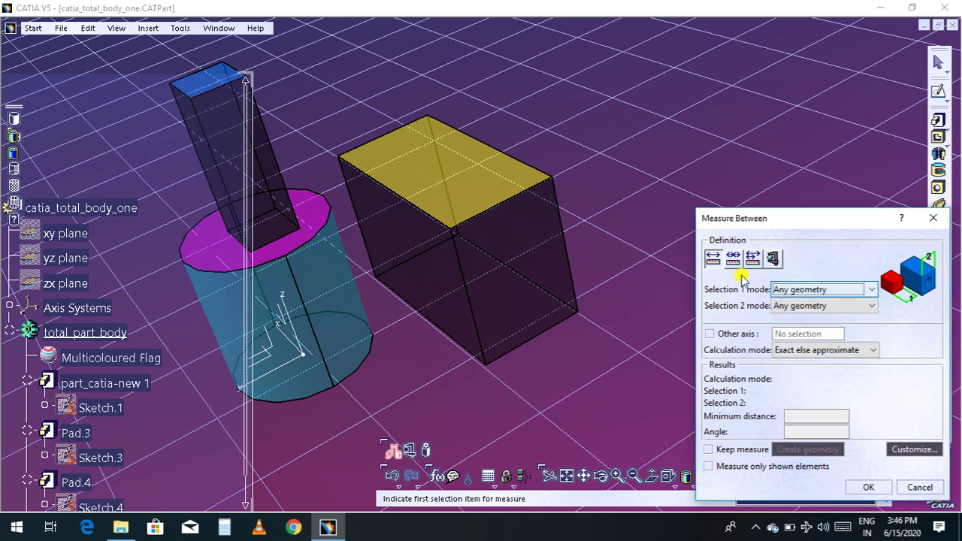
Step: Pick the rectangular block's yellow top face for both selections, review the second selection modes, and cancel the measurement
double_click(467, 193)
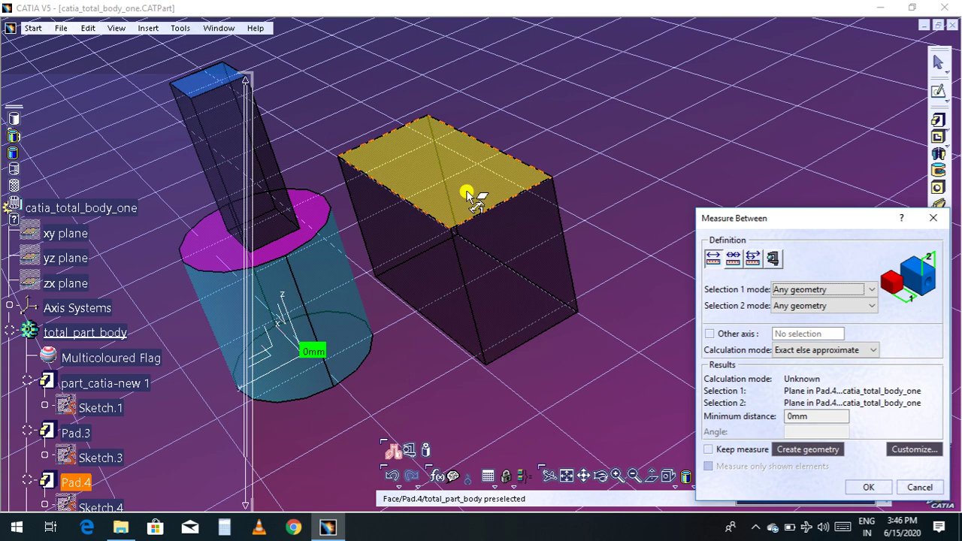
click(812, 306)
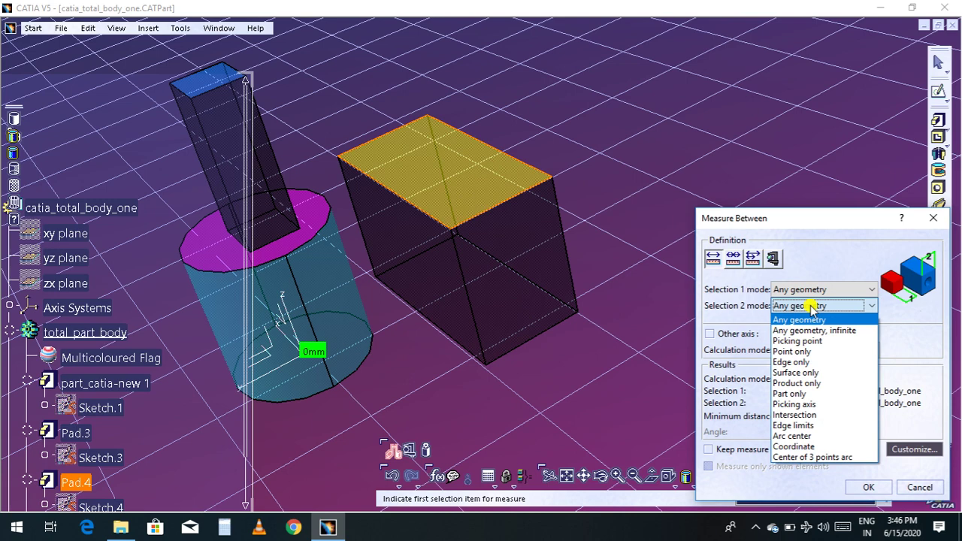
click(812, 306)
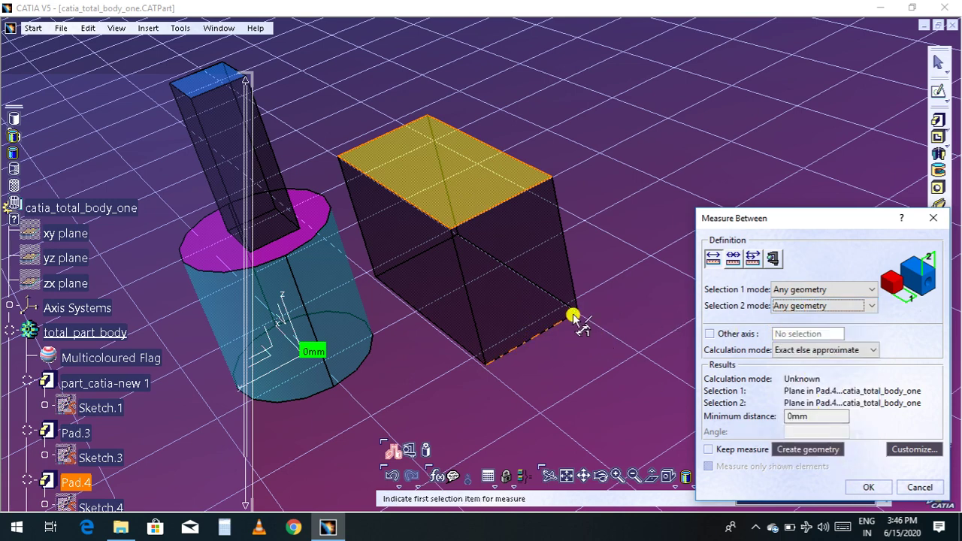
click(908, 486)
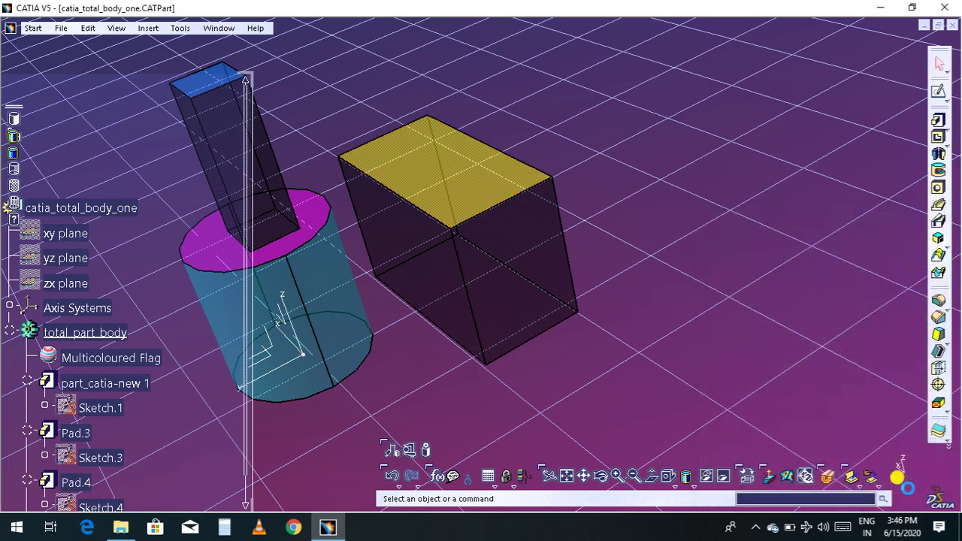
Step: Measure between the upper and lower corner points of the block's front vertical edge, using Any geometry for both selections
click(388, 455)
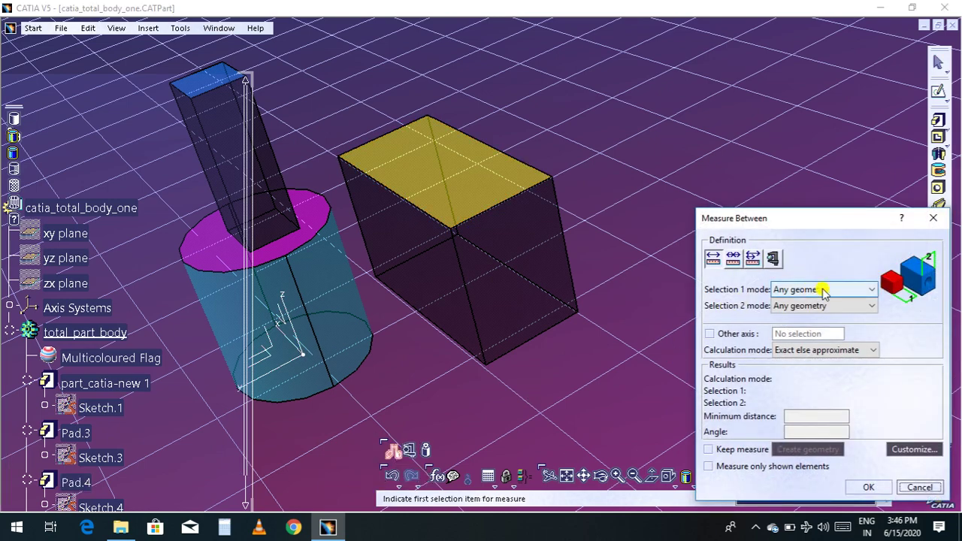
click(449, 230)
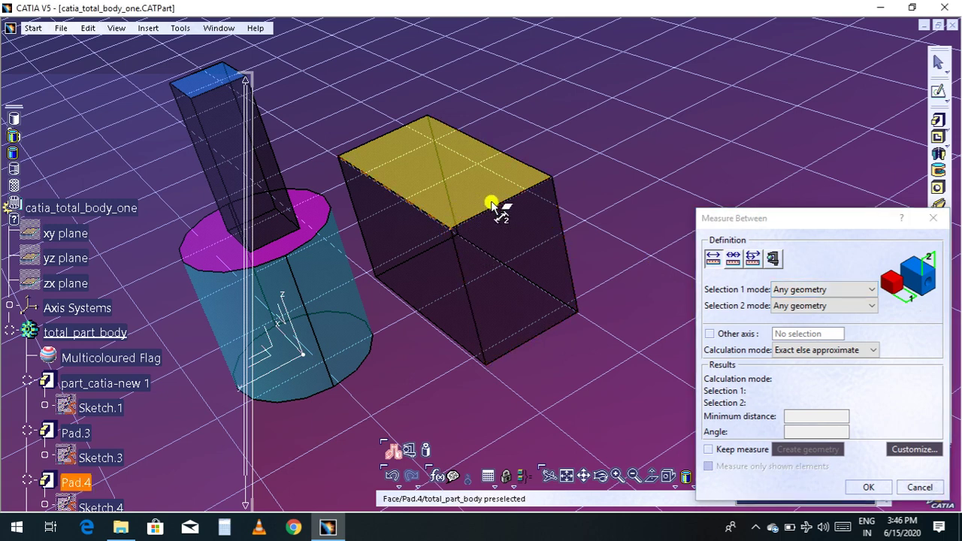
click(485, 367)
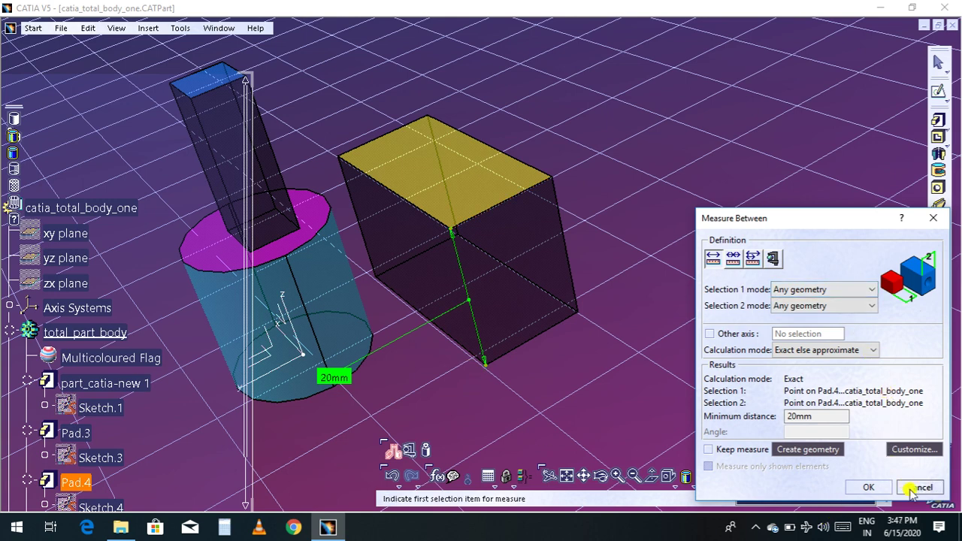
Step: Restart Measure Between with both the first and second selection modes set to Point only
click(858, 290)
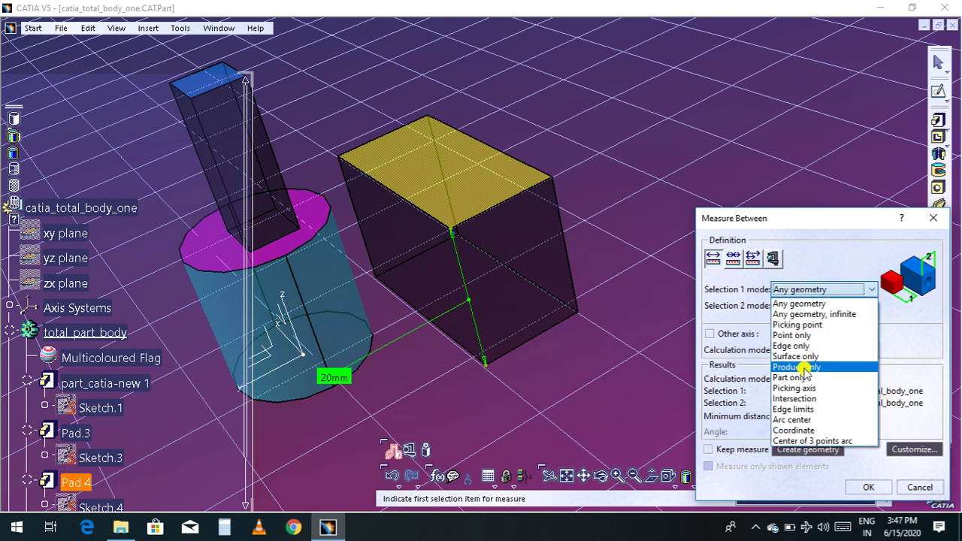
click(805, 337)
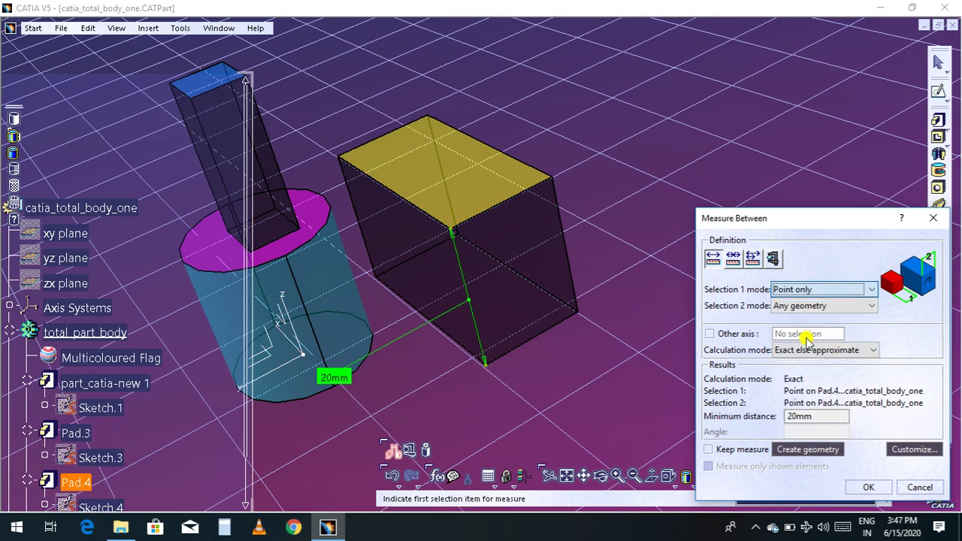
click(919, 487)
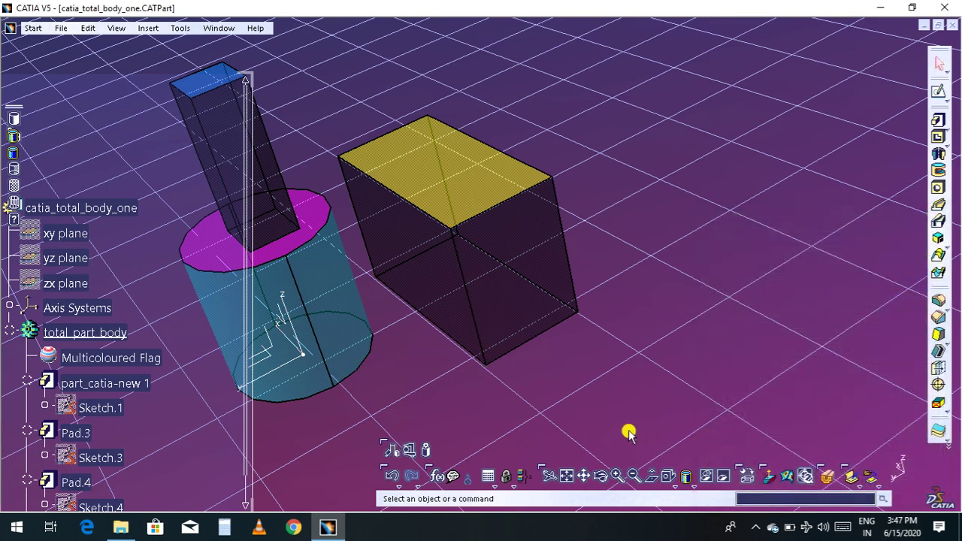
click(393, 450)
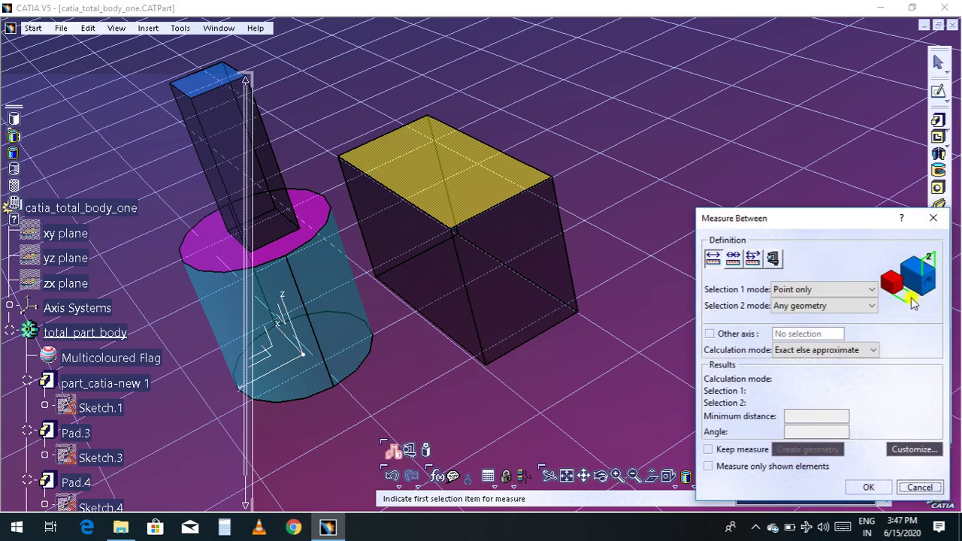
click(871, 290)
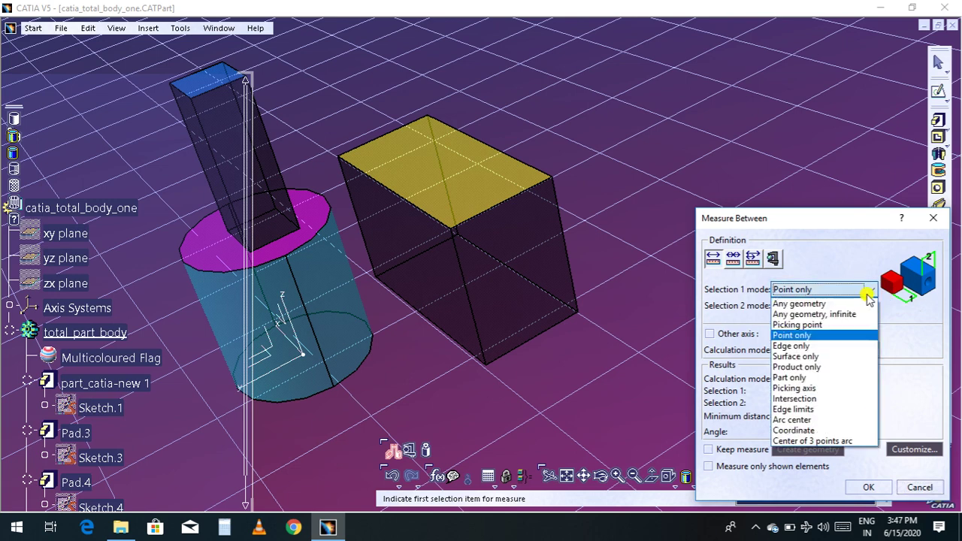
click(810, 336)
click(812, 306)
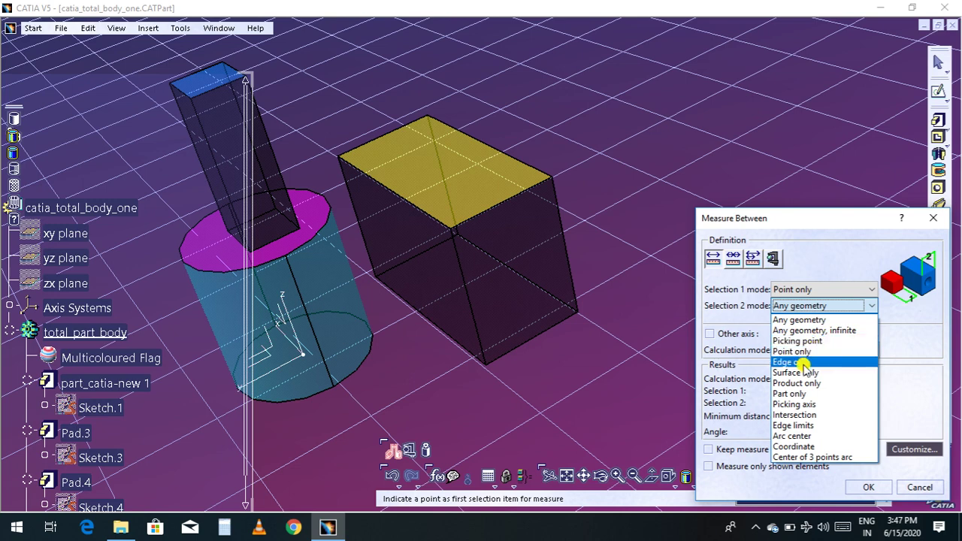
click(796, 351)
click(799, 289)
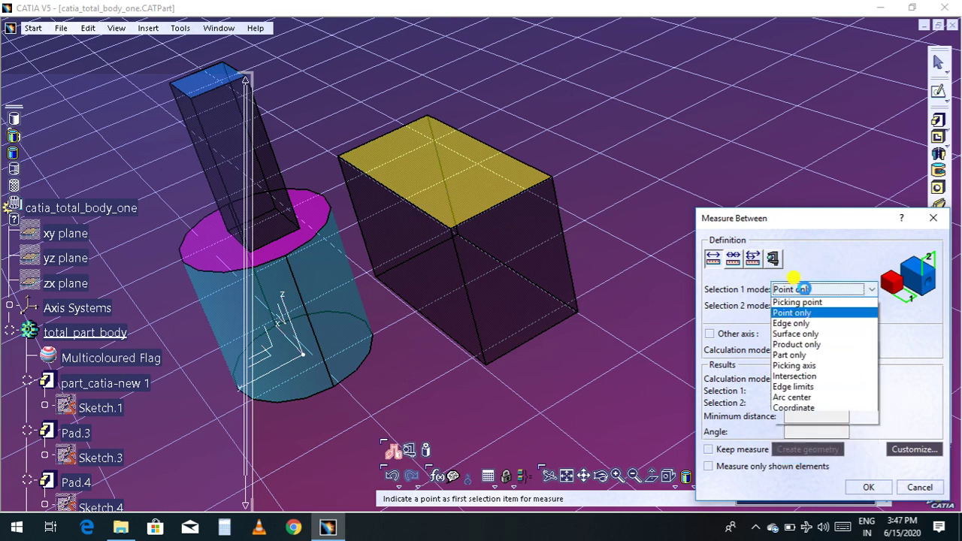
click(801, 289)
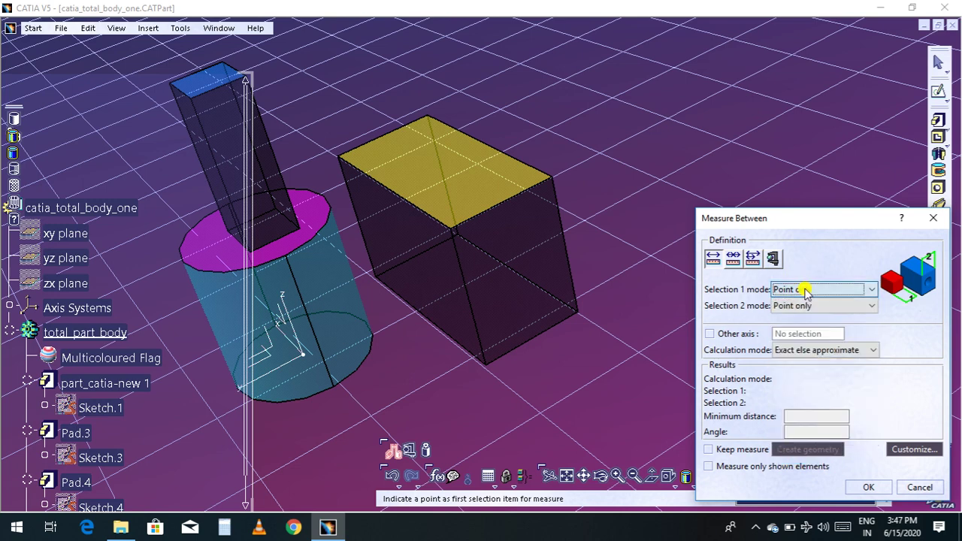
Step: Measure the distance between the two end points of the yellow top face's short front edge and close the measurement
click(455, 231)
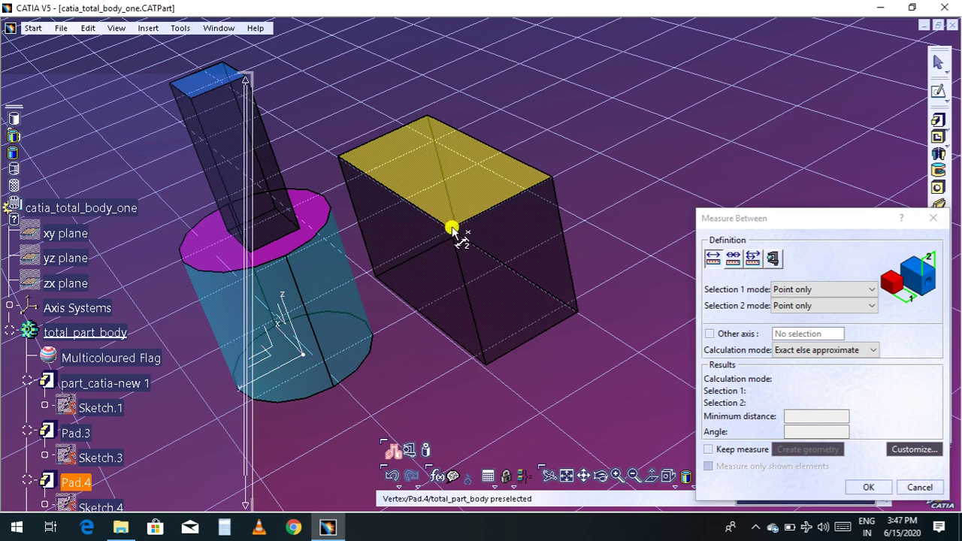
click(452, 229)
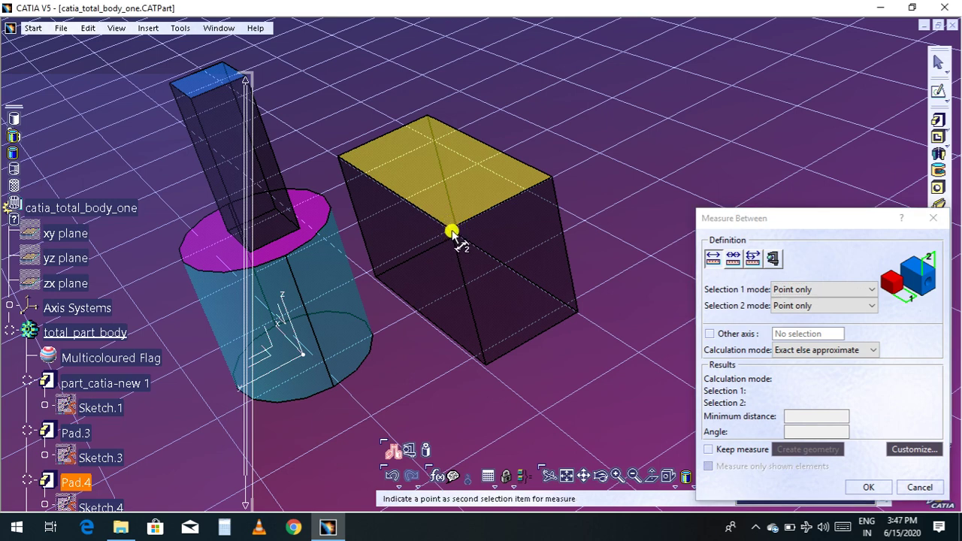
click(552, 179)
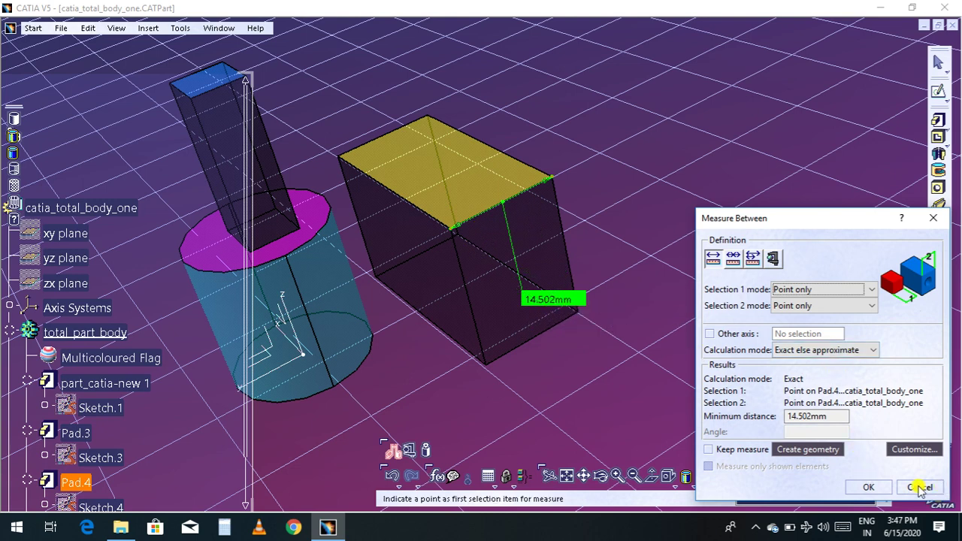
click(868, 488)
Step: Measure between the block's yellow top face and its bottom face, with both Measure Between selection modes set to Surface only
click(394, 451)
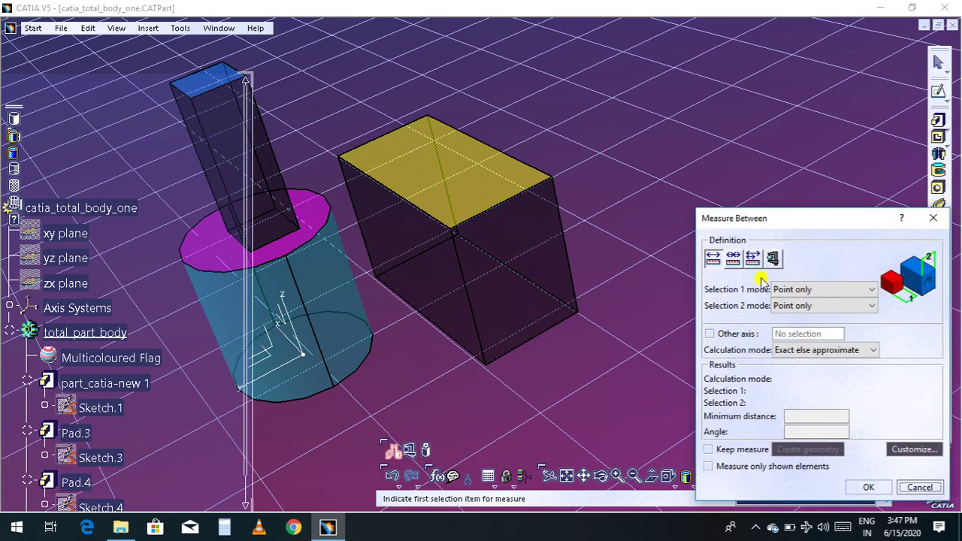
click(819, 290)
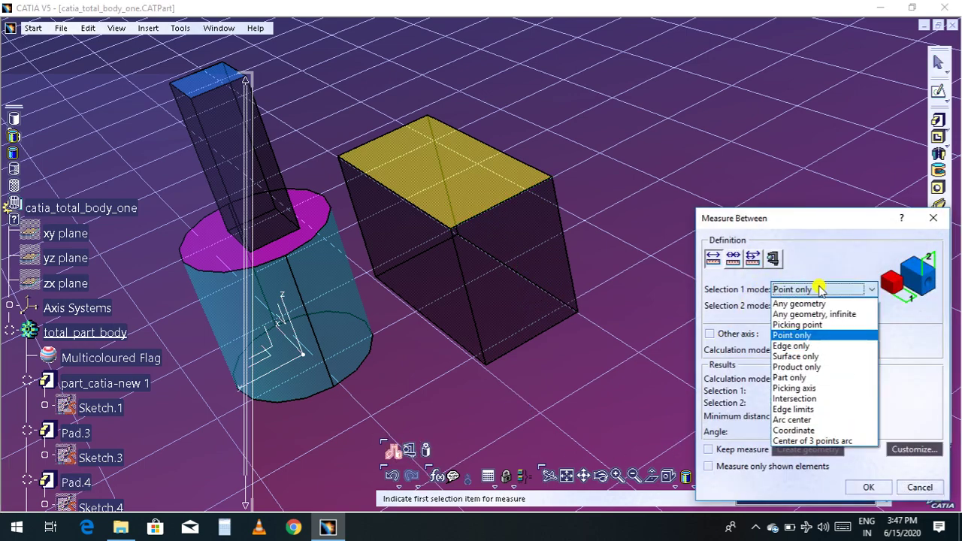
click(812, 356)
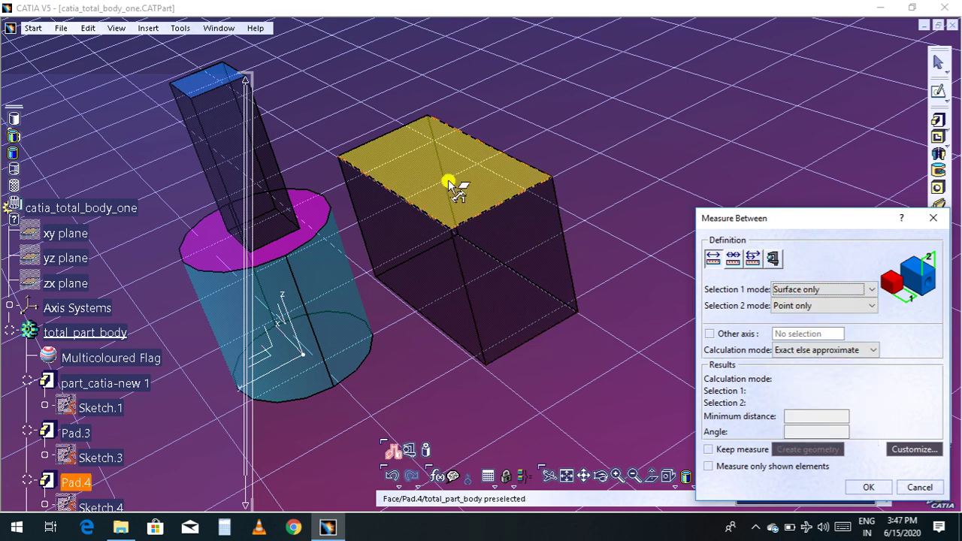
click(449, 184)
click(824, 305)
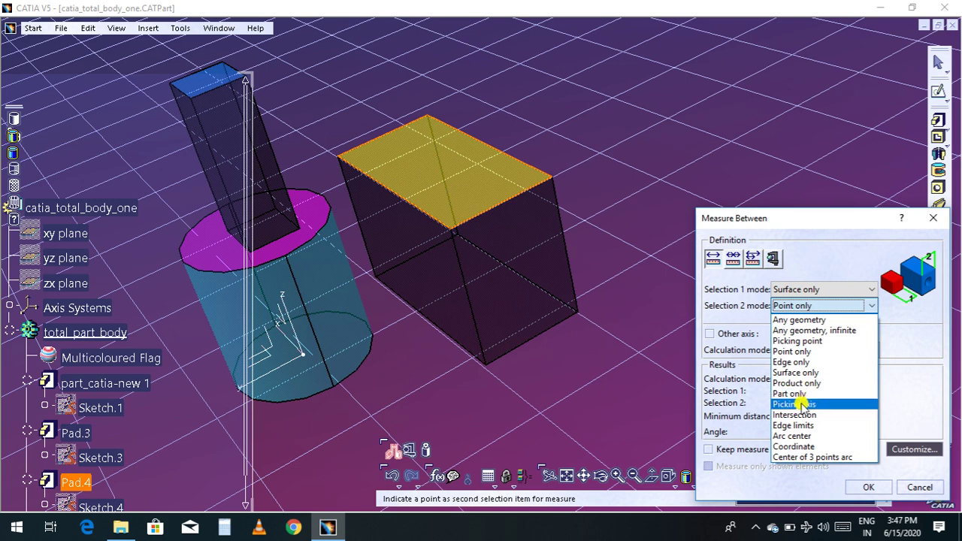
click(797, 373)
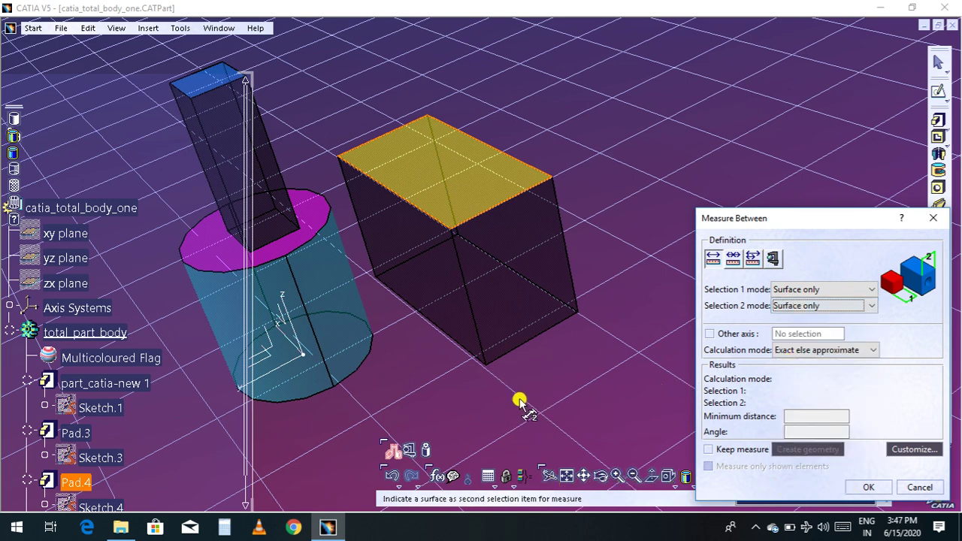
click(606, 481)
drag(544, 401, 548, 208)
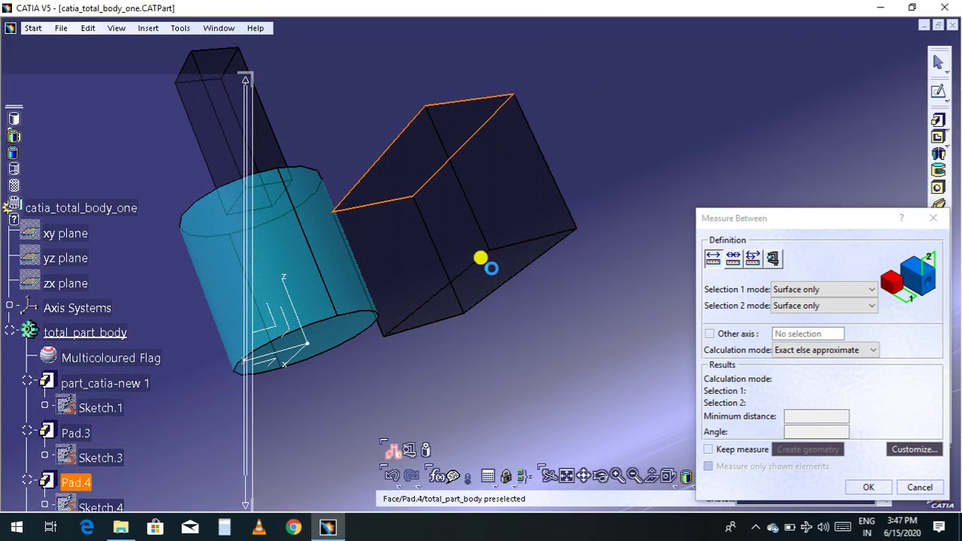
click(483, 260)
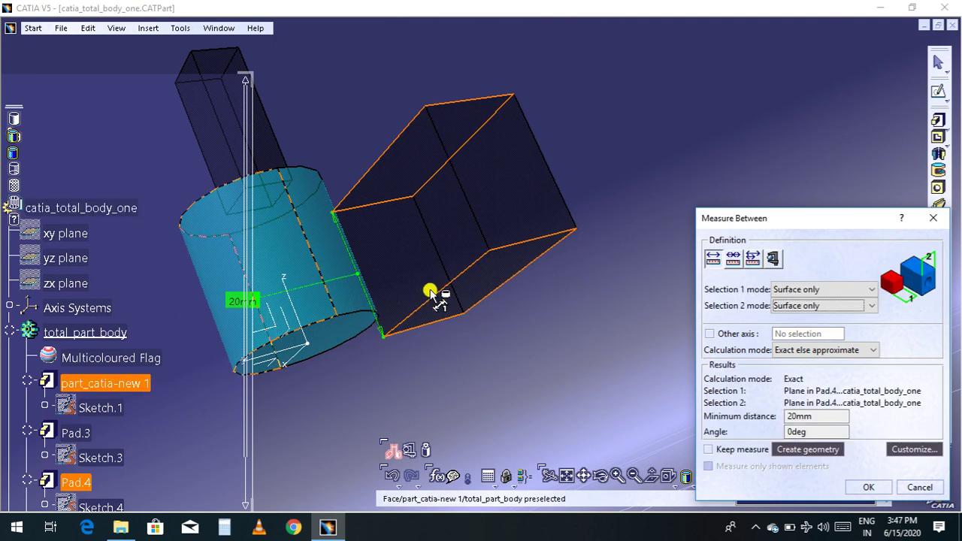
Step: Change the first selection mode to Edge limits and cancel the current face-to-face measurement
middle_drag(494, 376, 454, 212)
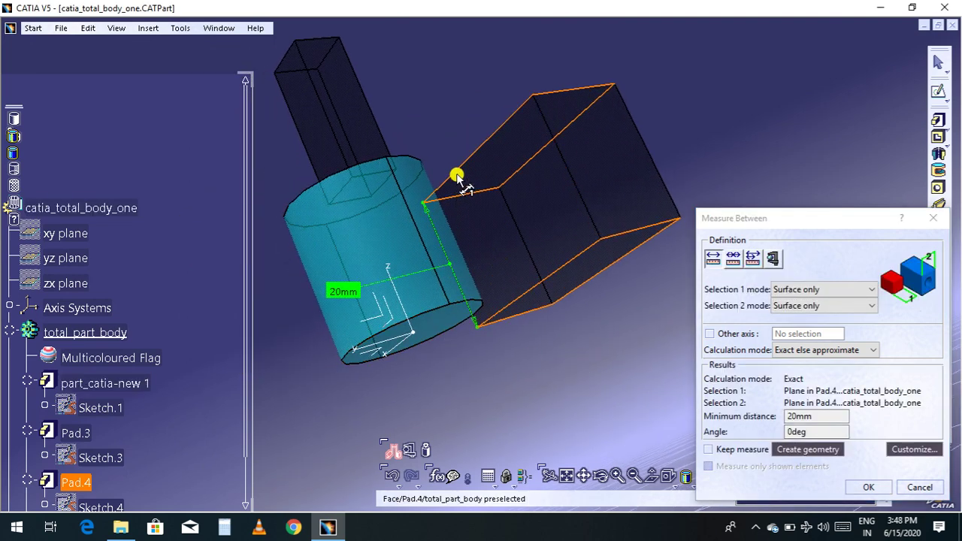
click(398, 308)
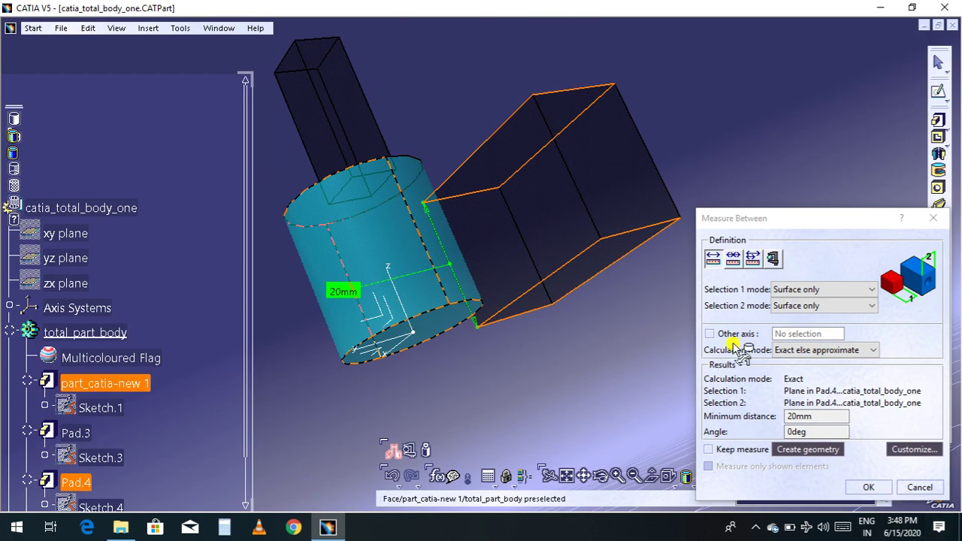
middle_drag(640, 285, 548, 370)
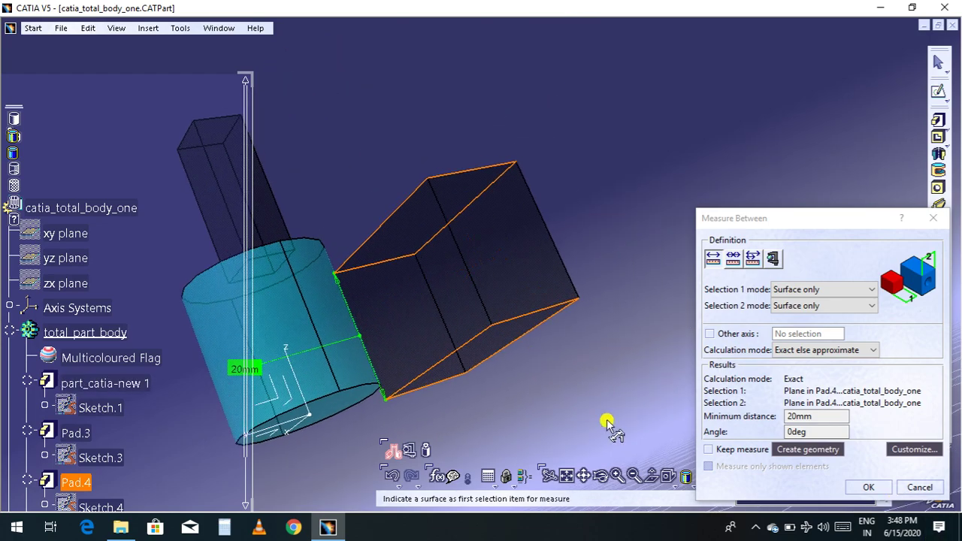
click(598, 478)
drag(605, 289, 591, 437)
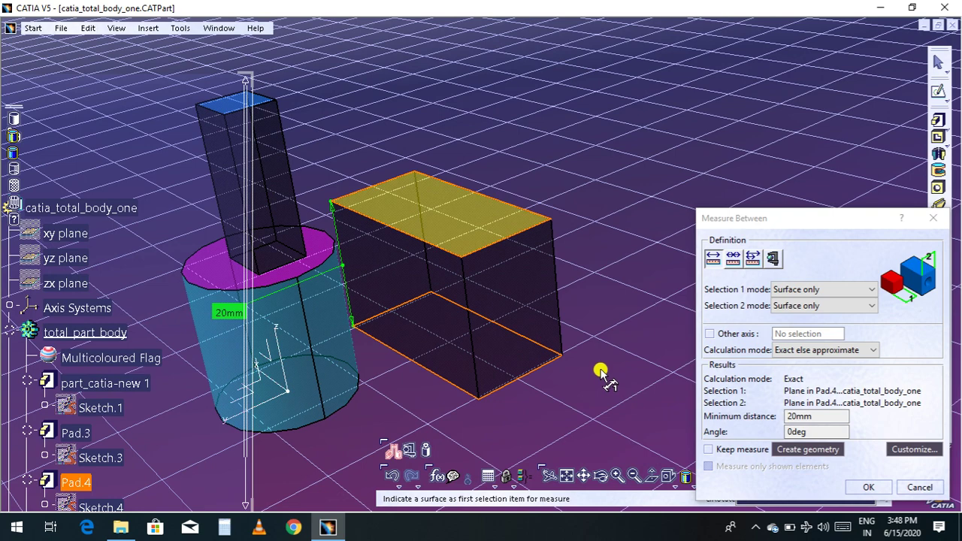
click(841, 290)
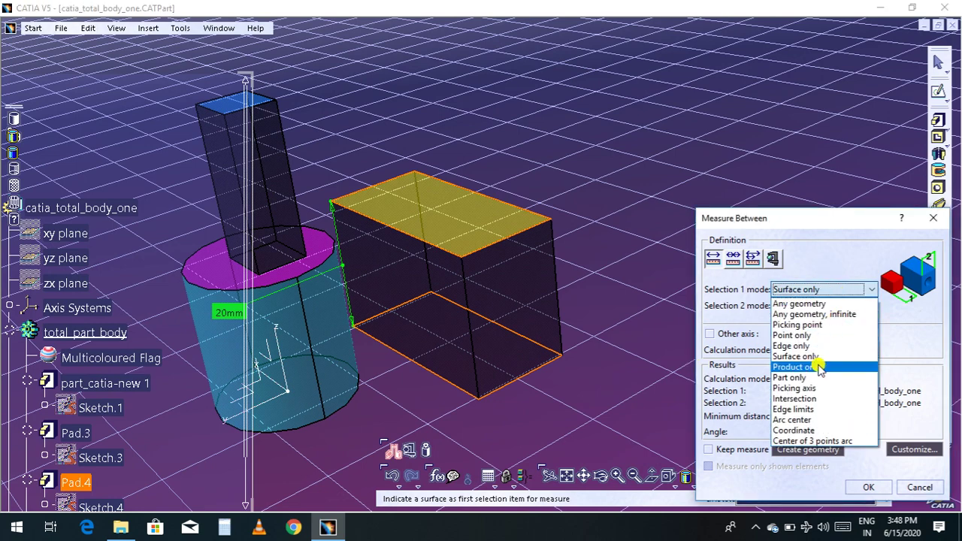
click(814, 410)
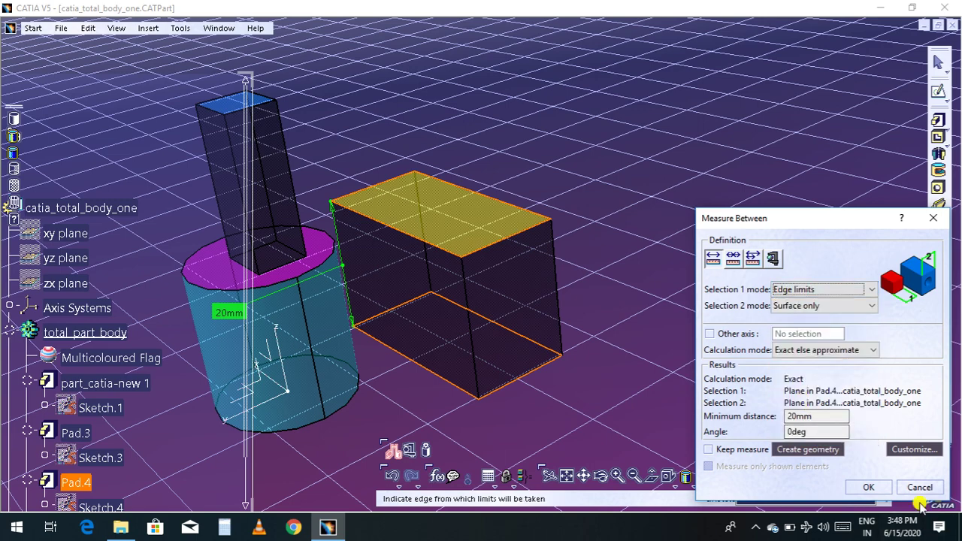
click(920, 488)
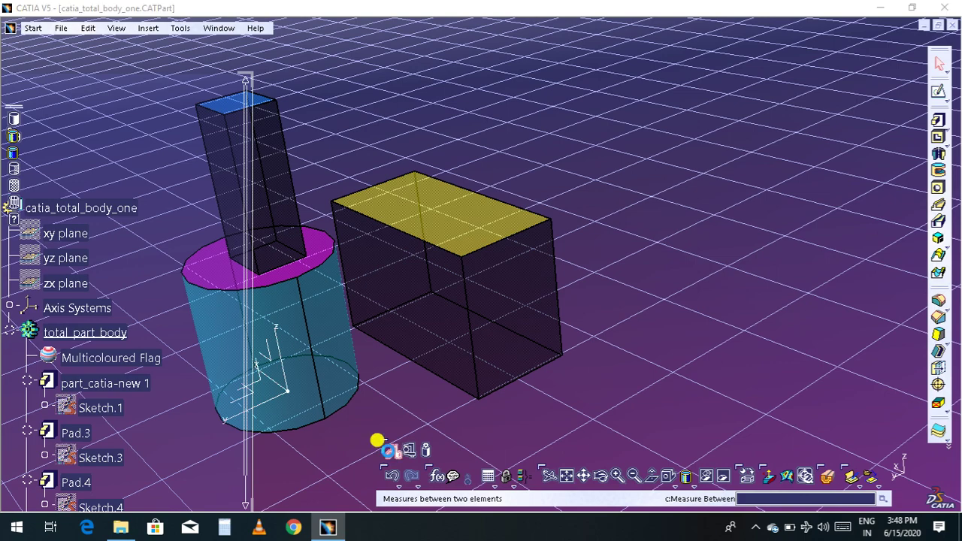
Step: Measure from the yellow face's front corner as edge limit to the short bottom edge below it, using Edge only for the second selection, and accept
click(390, 448)
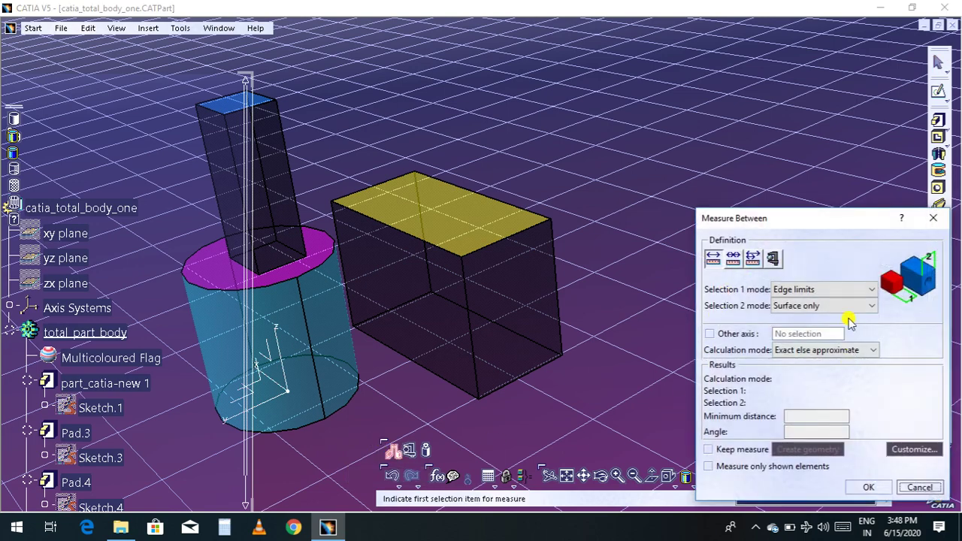
click(462, 263)
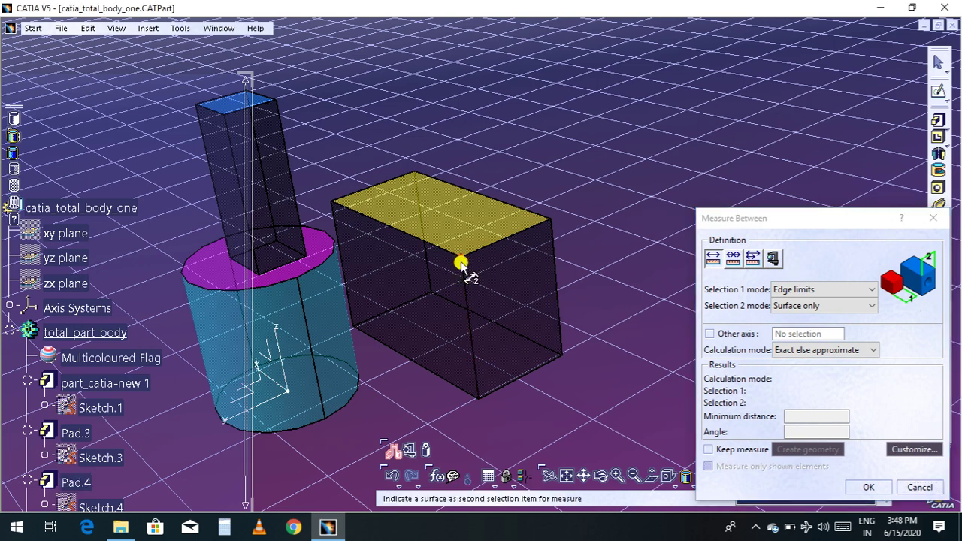
click(812, 305)
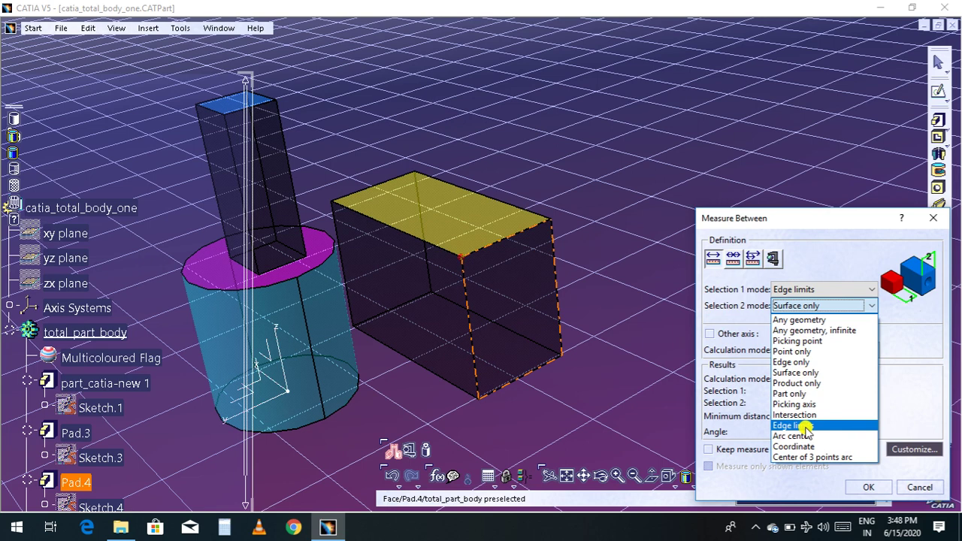
click(797, 362)
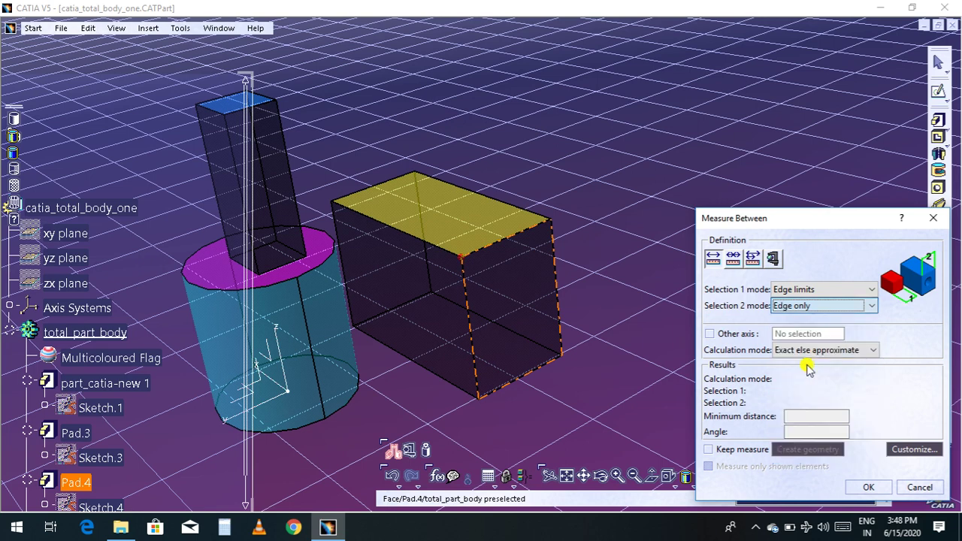
click(482, 399)
click(479, 396)
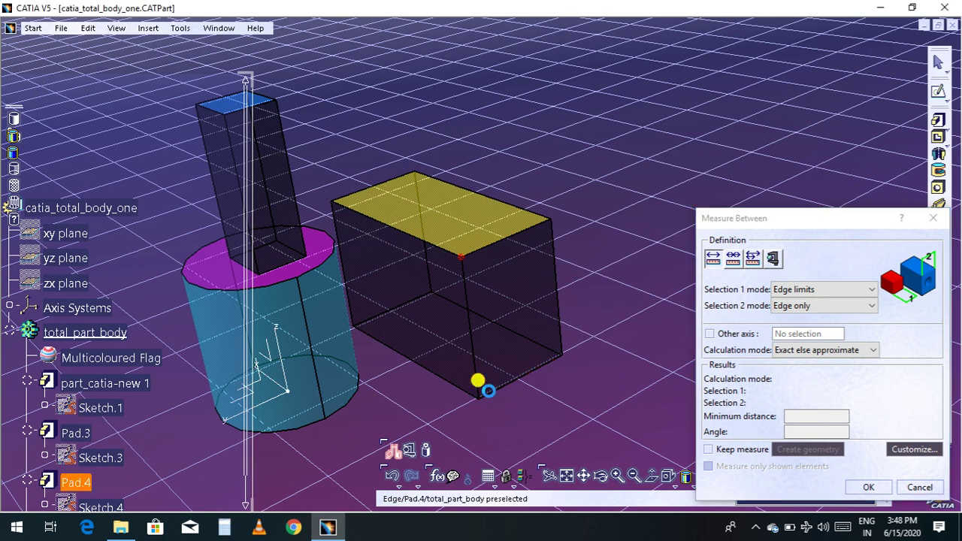
click(483, 388)
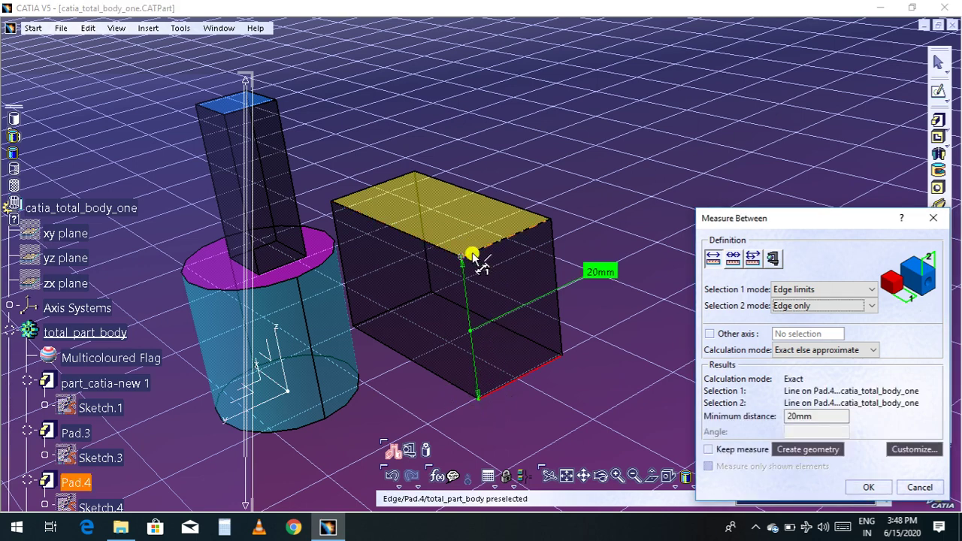
click(865, 488)
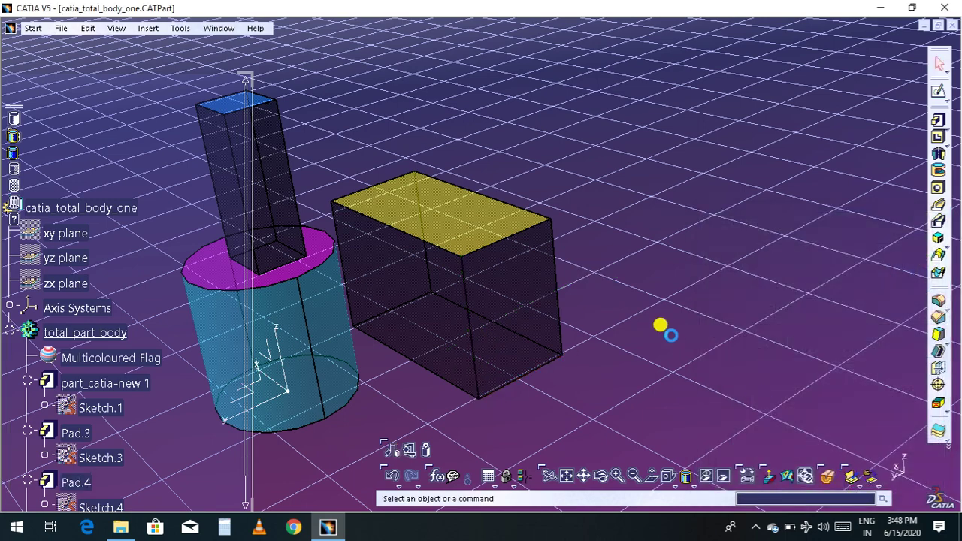